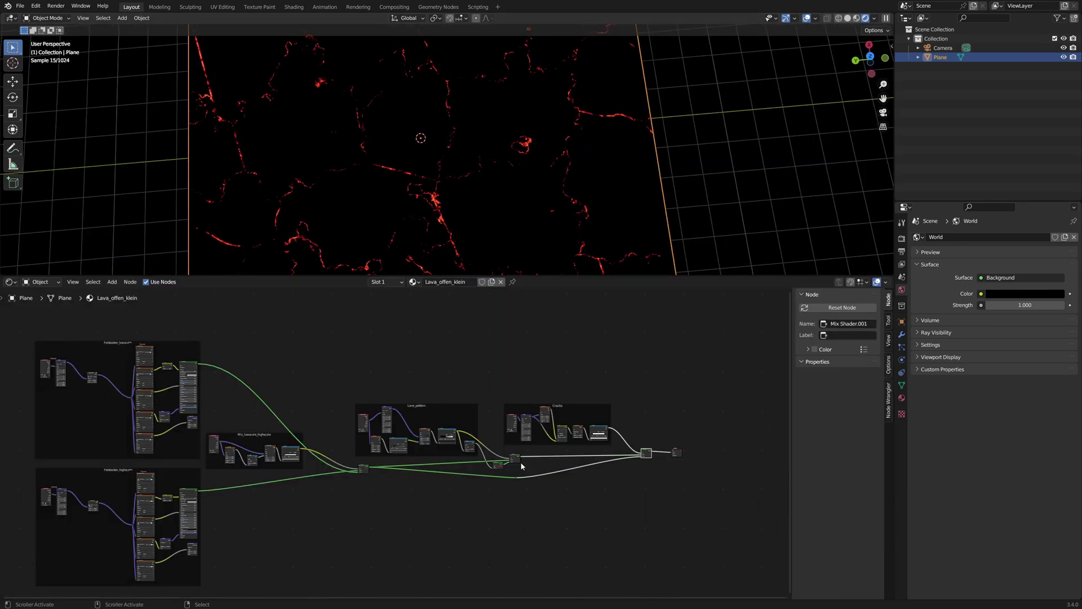
Step: Connect the Mapping vector in the Cracks frame directly to the Voronoi Texture's vector input, bypassing the Mix node
{"action": "scroll", "coordinate": [577, 499], "scroll_direction": "up", "scroll_amount": 4}
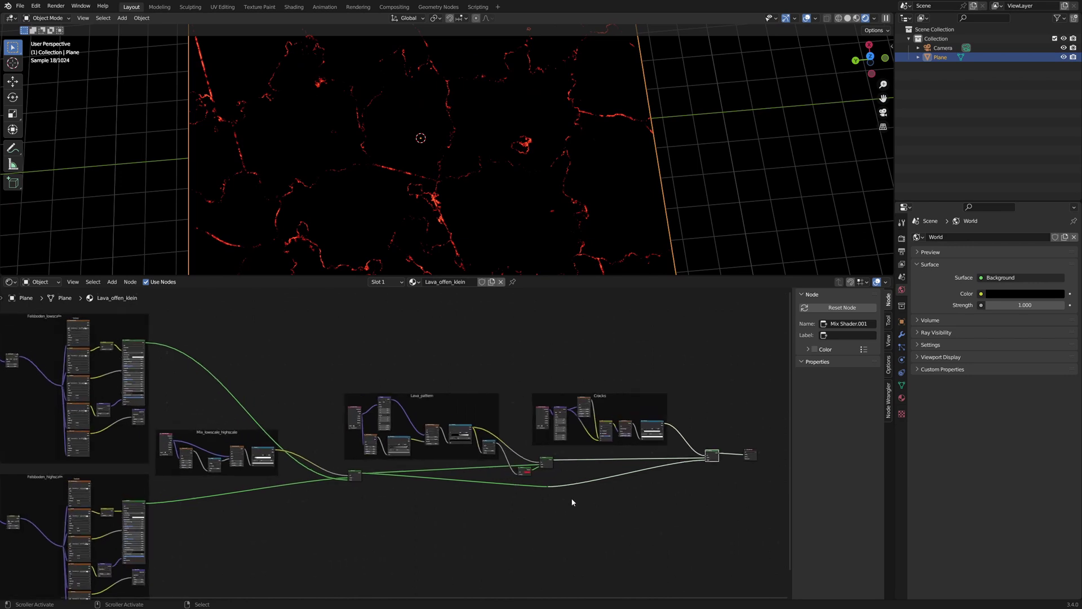
{"action": "middle_click_drag", "start_coordinate": [570, 495], "coordinate": [296, 468]}
{"action": "scroll", "coordinate": [344, 462], "scroll_direction": "up", "scroll_amount": 3}
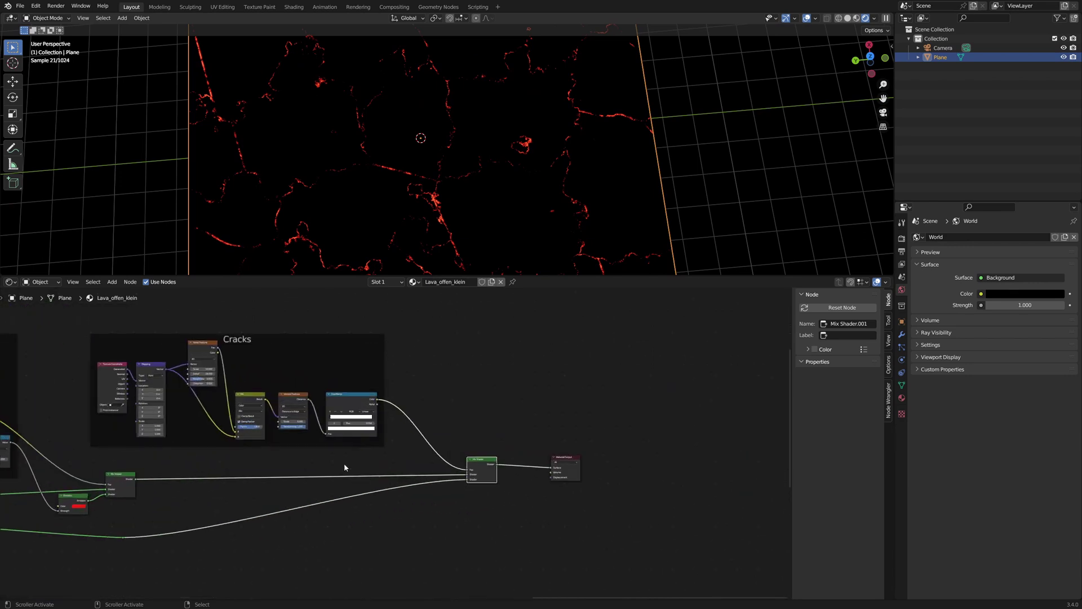
{"action": "middle_click_drag", "start_coordinate": [383, 487], "coordinate": [480, 534]}
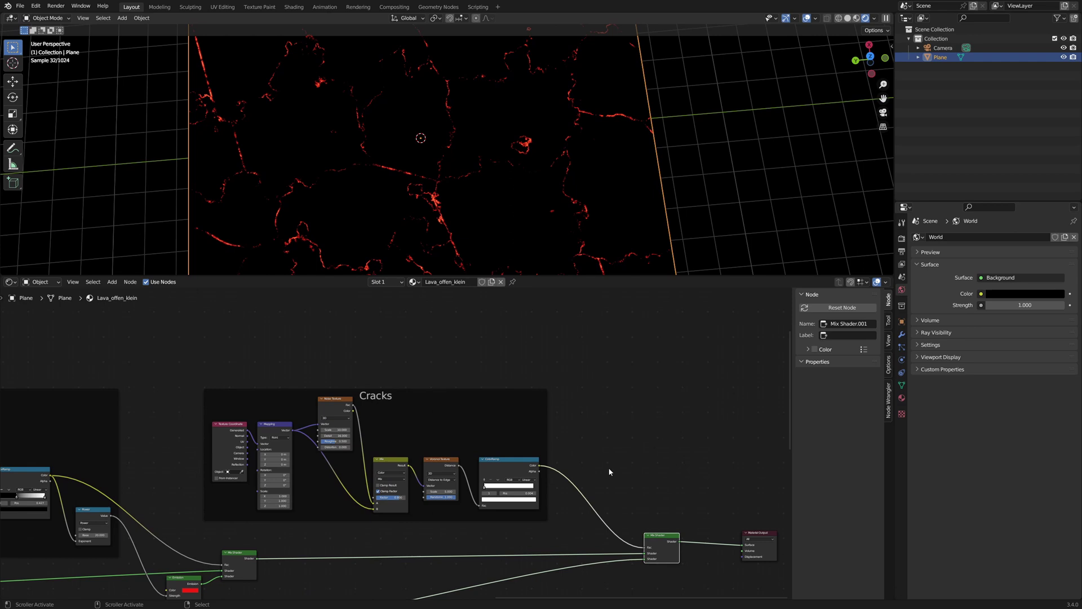
{"action": "scroll", "coordinate": [609, 472], "scroll_direction": "up", "scroll_amount": 2}
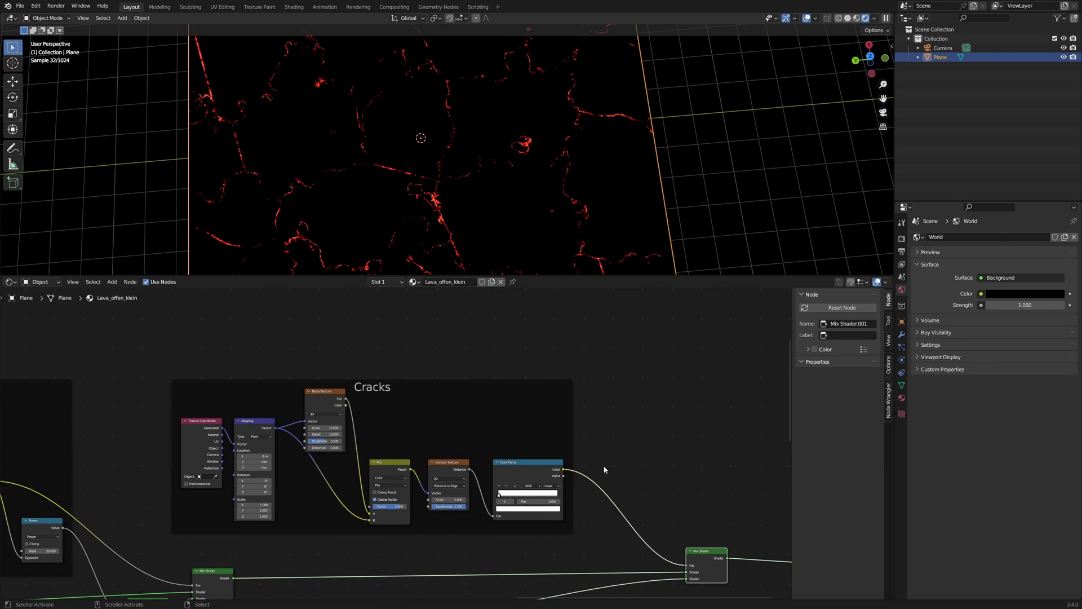
{"action": "left_click", "coordinate": [389, 490]}
{"action": "scroll", "coordinate": [441, 543], "scroll_direction": "up", "scroll_amount": 2}
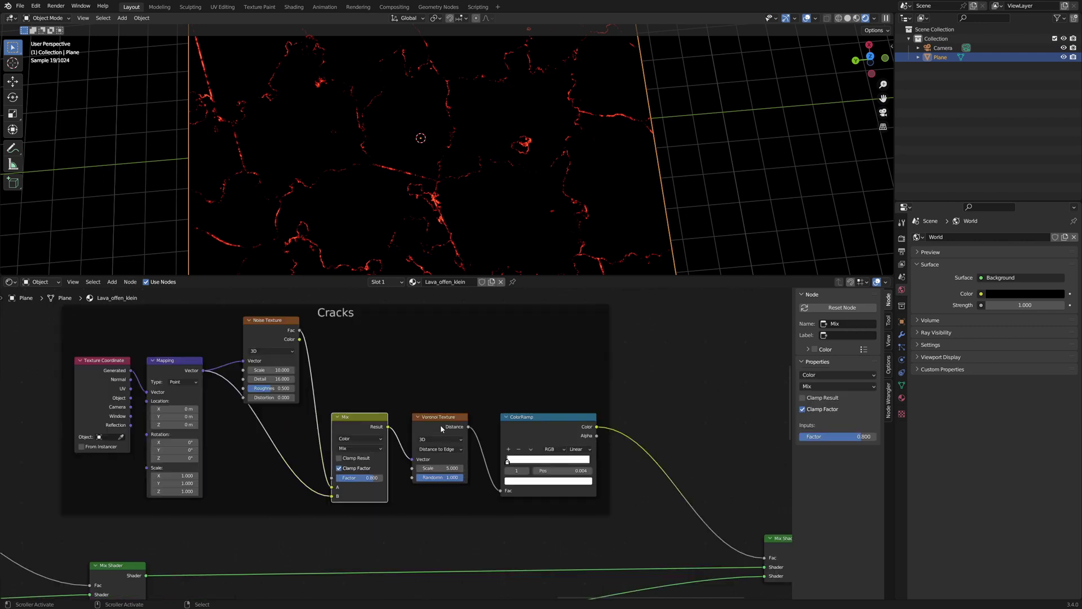
{"action": "left_click_drag", "start_coordinate": [203, 370], "coordinate": [413, 460]}
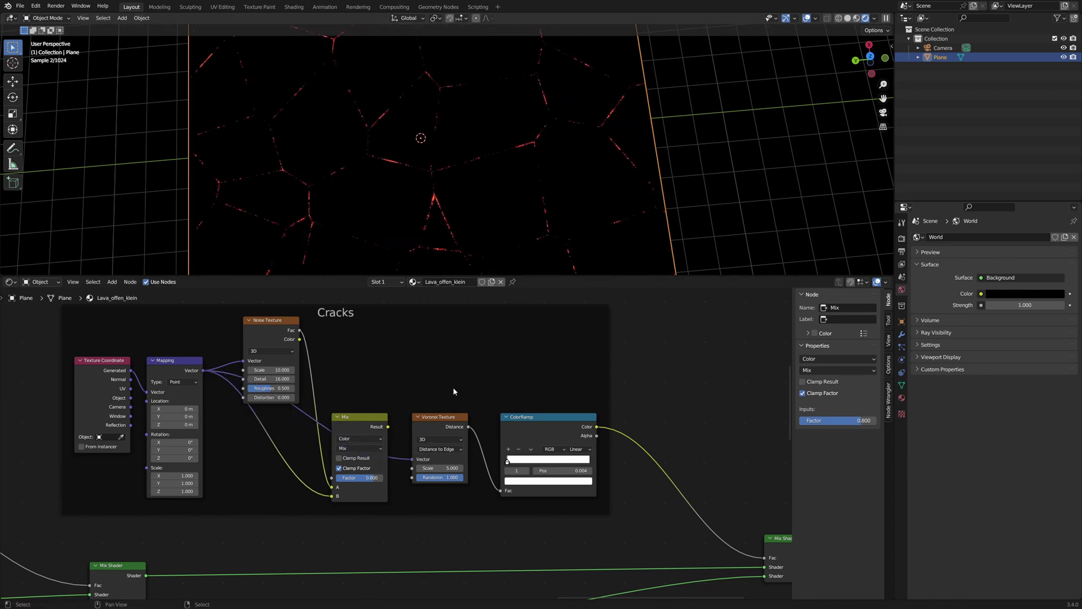
Step: Preview the Voronoi Texture and the ColorRamp of the Cracks frame one after the other on the plane
{"action": "left_click", "coordinate": [429, 426], "text": "ctrl+shift"}
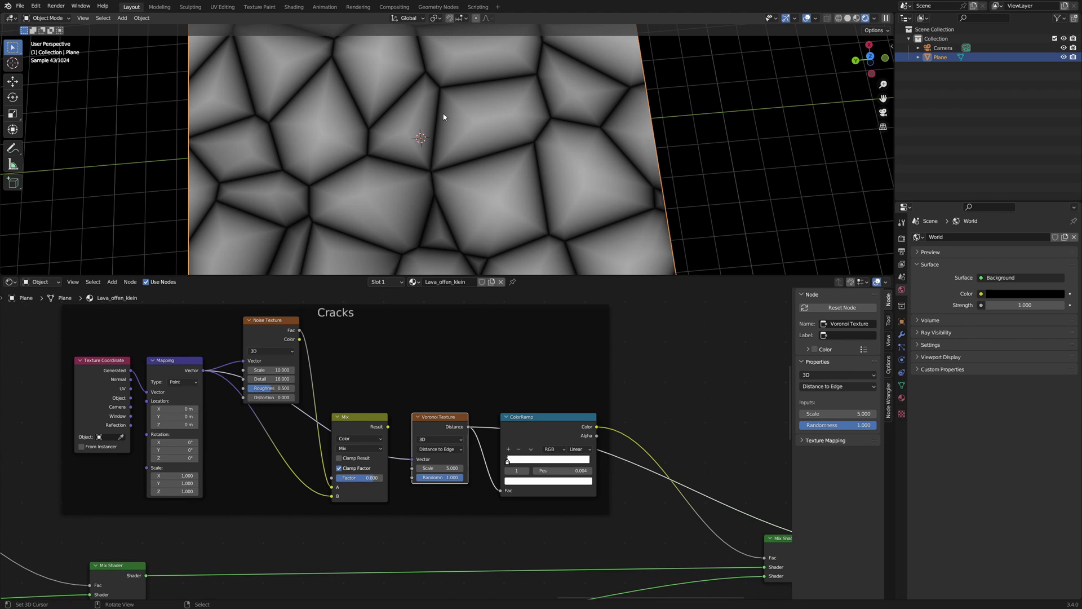
{"action": "left_click", "coordinate": [543, 429], "text": "ctrl+shift"}
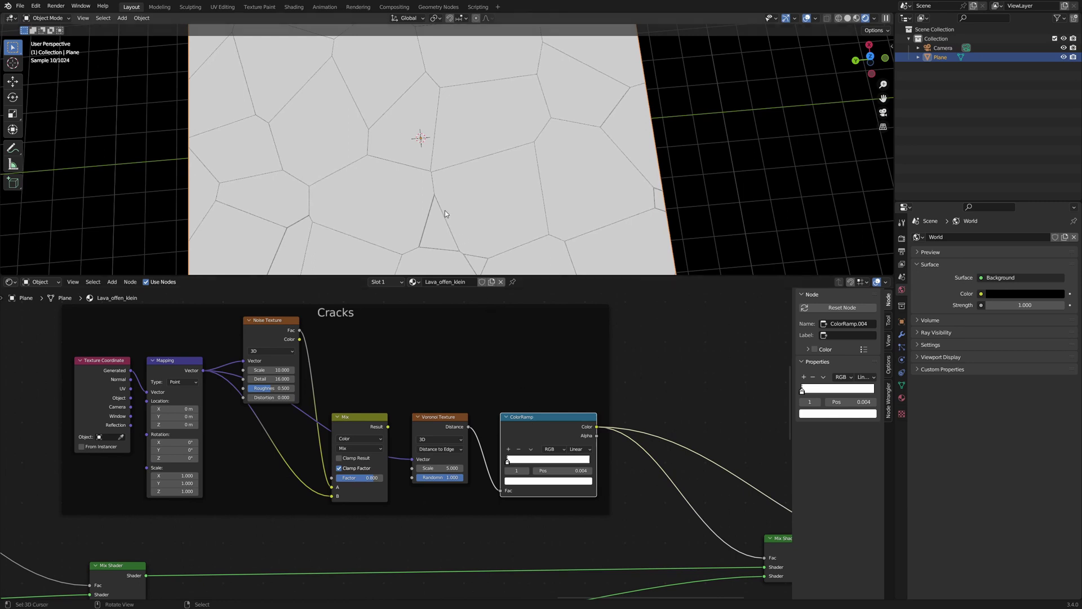
{"action": "scroll", "coordinate": [538, 461], "scroll_direction": "up", "scroll_amount": 4}
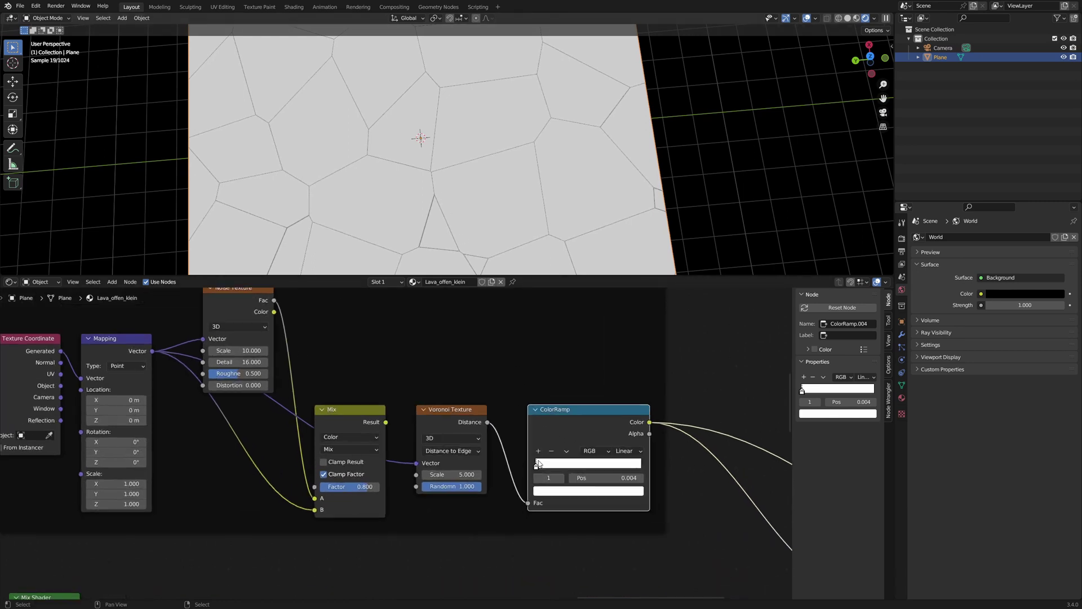
Step: Reconnect the Mix node's result to the Voronoi Texture's vector input in the Cracks frame
{"action": "scroll", "coordinate": [412, 428], "scroll_direction": "down", "scroll_amount": 5}
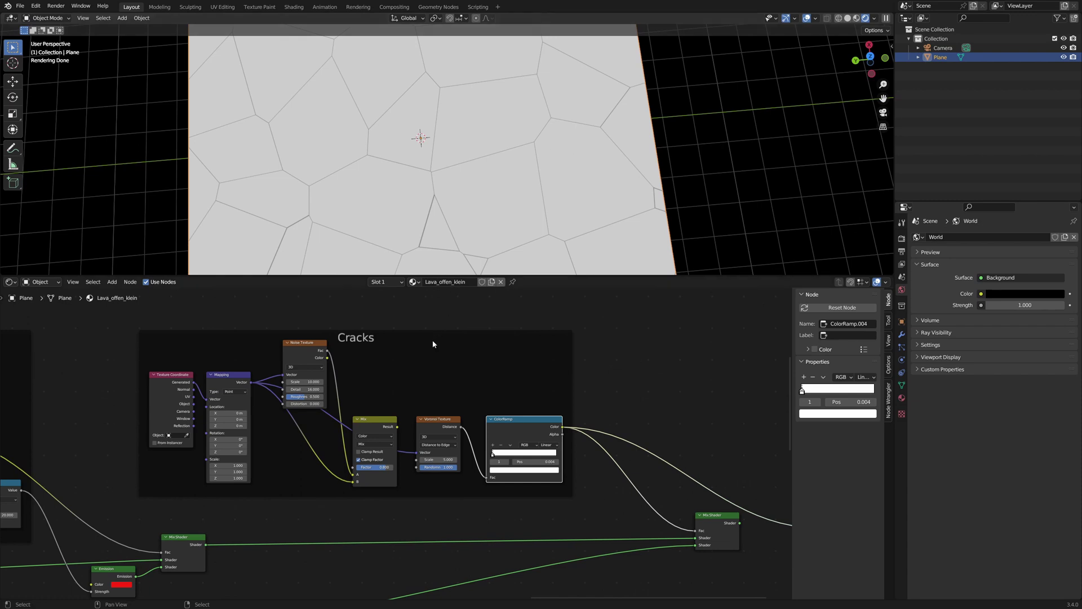
{"action": "scroll", "coordinate": [367, 346], "scroll_direction": "up", "scroll_amount": 1}
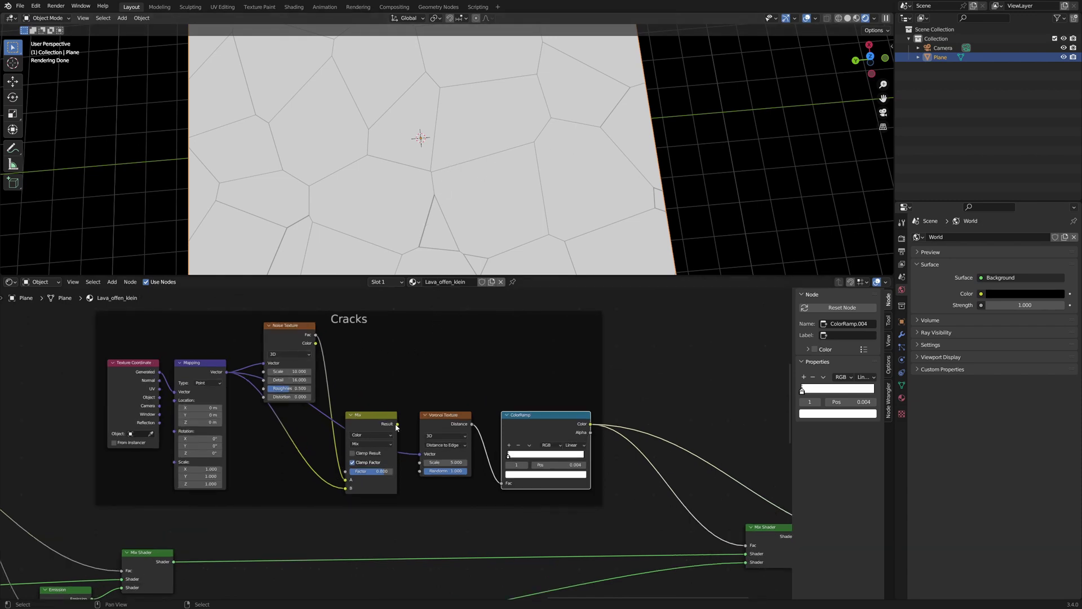
{"action": "left_click_drag", "start_coordinate": [398, 424], "coordinate": [419, 453]}
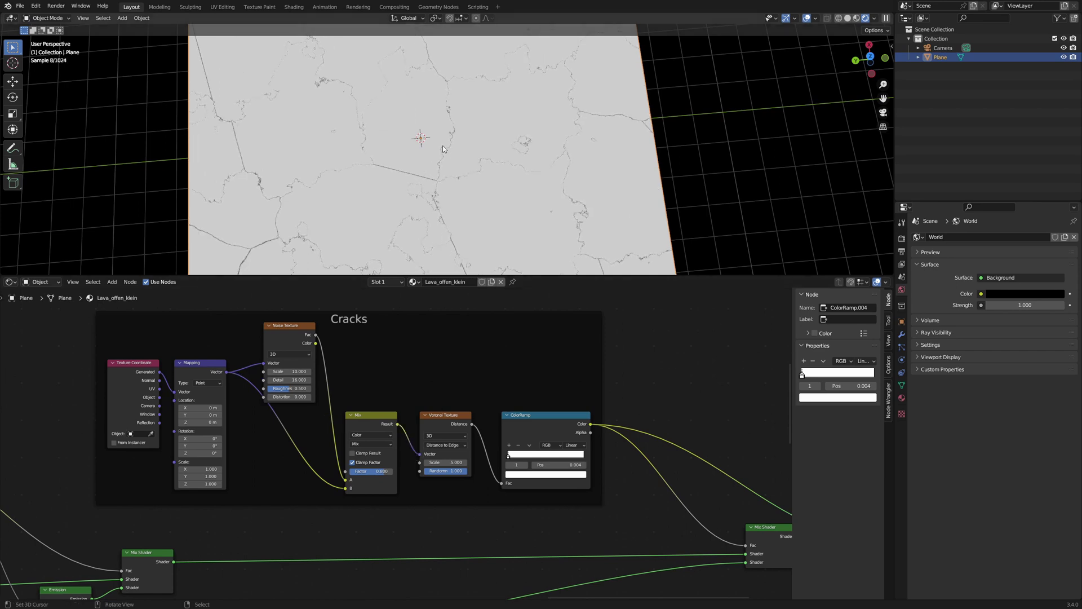
Step: Try a factor of 1.000 on the Cracks frame's Mix node and return it to 0.800
{"action": "scroll", "coordinate": [457, 102], "scroll_direction": "up", "scroll_amount": 1}
{"action": "scroll", "coordinate": [239, 320], "scroll_direction": "up", "scroll_amount": 1}
{"action": "left_click_drag", "start_coordinate": [394, 497], "coordinate": [441, 492]}
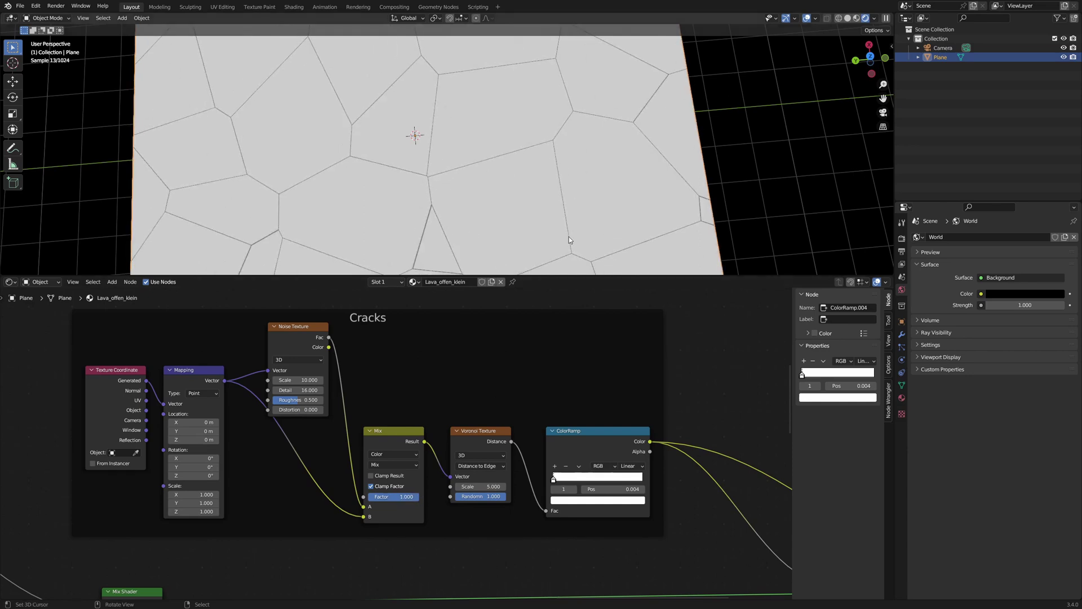
{"action": "left_click_drag", "start_coordinate": [394, 497], "coordinate": [375, 497]}
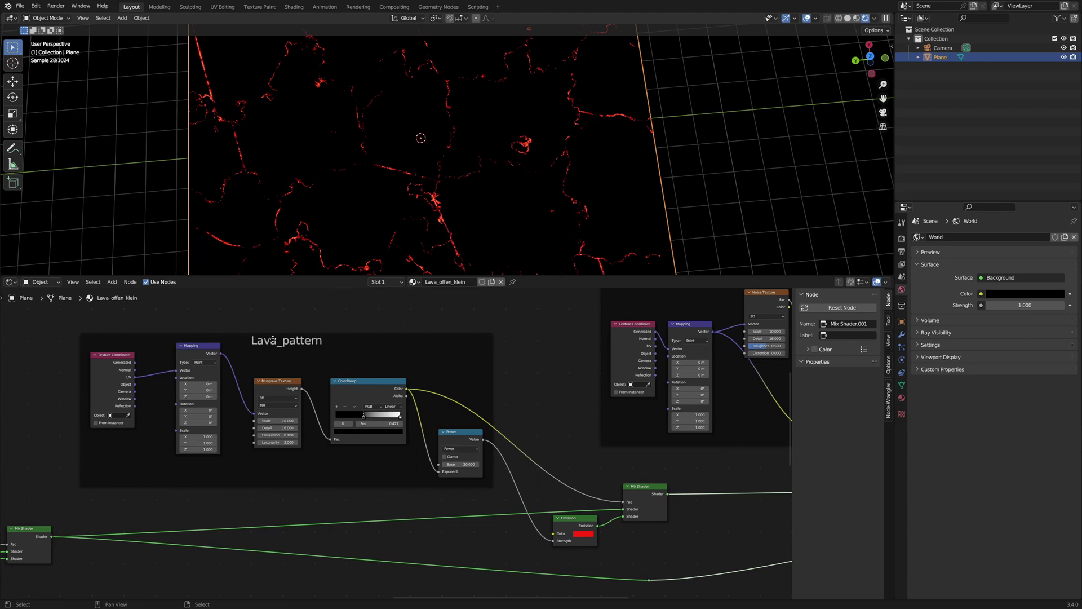
Step: Preview the Musgrave Texture and the ColorRamp of the Lava_pattern frame on the plane
{"action": "middle_click_drag", "start_coordinate": [272, 339], "coordinate": [319, 333]}
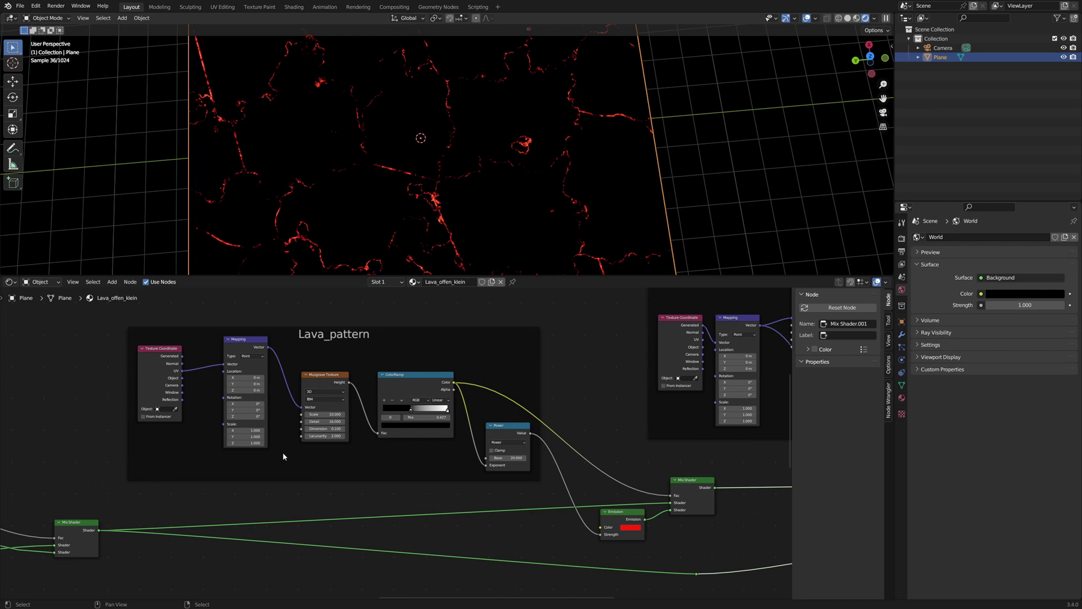
{"action": "scroll", "coordinate": [282, 452], "scroll_direction": "up", "scroll_amount": 1}
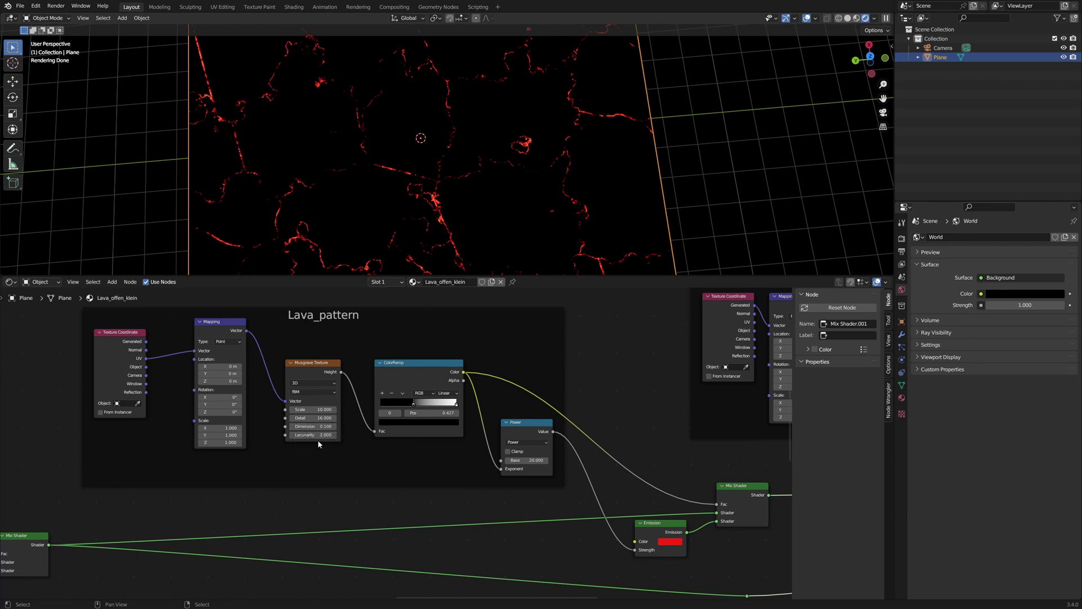
{"action": "left_click", "coordinate": [311, 370], "text": "ctrl+shift"}
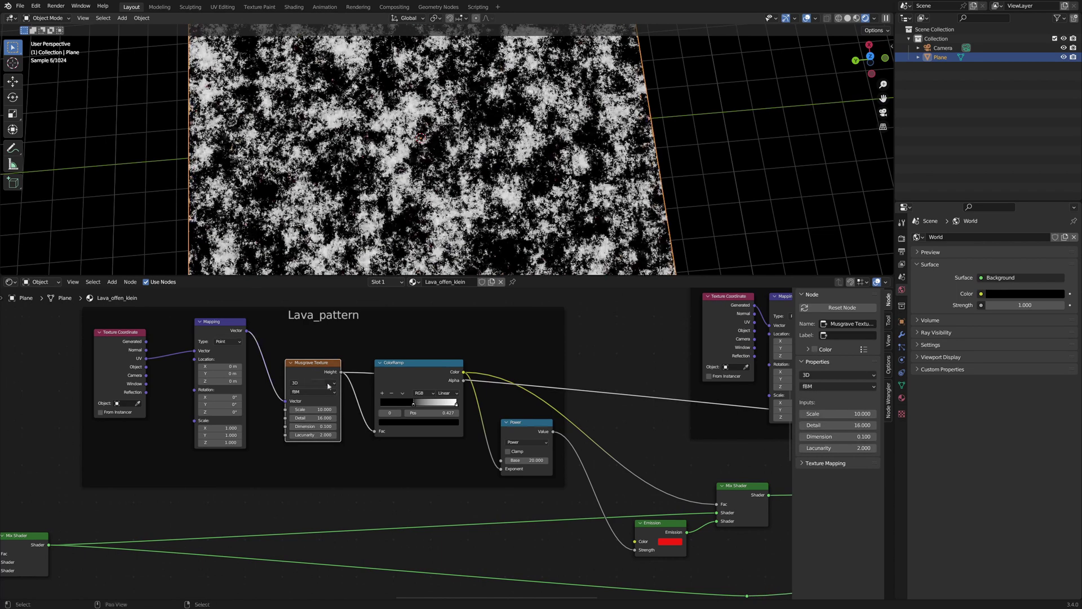
{"action": "left_click", "coordinate": [401, 367], "text": "ctrl+shift"}
Step: Preview the Mix Shader that blends the red Emission with the ground using the lava pattern
{"action": "scroll", "coordinate": [488, 448], "scroll_direction": "down", "scroll_amount": 1}
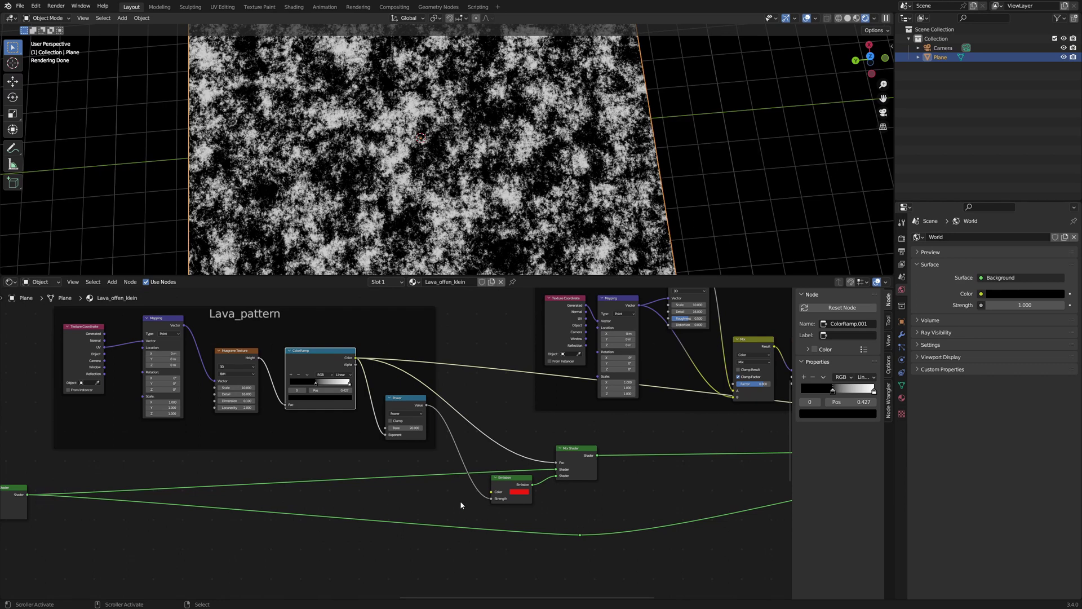
{"action": "middle_click_drag", "start_coordinate": [601, 478], "coordinate": [475, 479]}
{"action": "scroll", "coordinate": [475, 479], "scroll_direction": "up", "scroll_amount": 3}
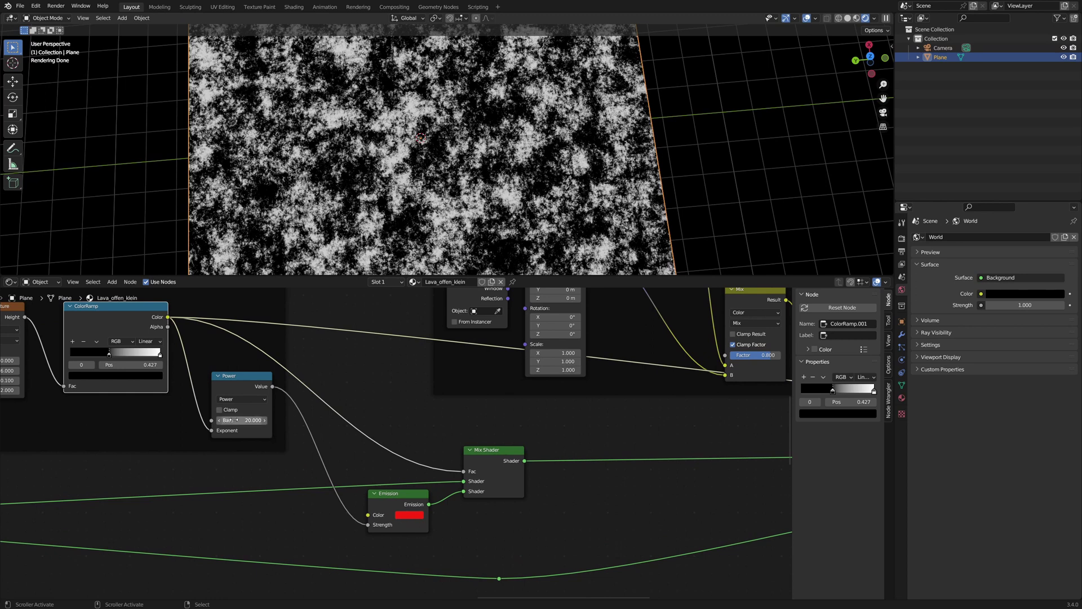
{"action": "left_click", "coordinate": [495, 466], "text": "ctrl+shift"}
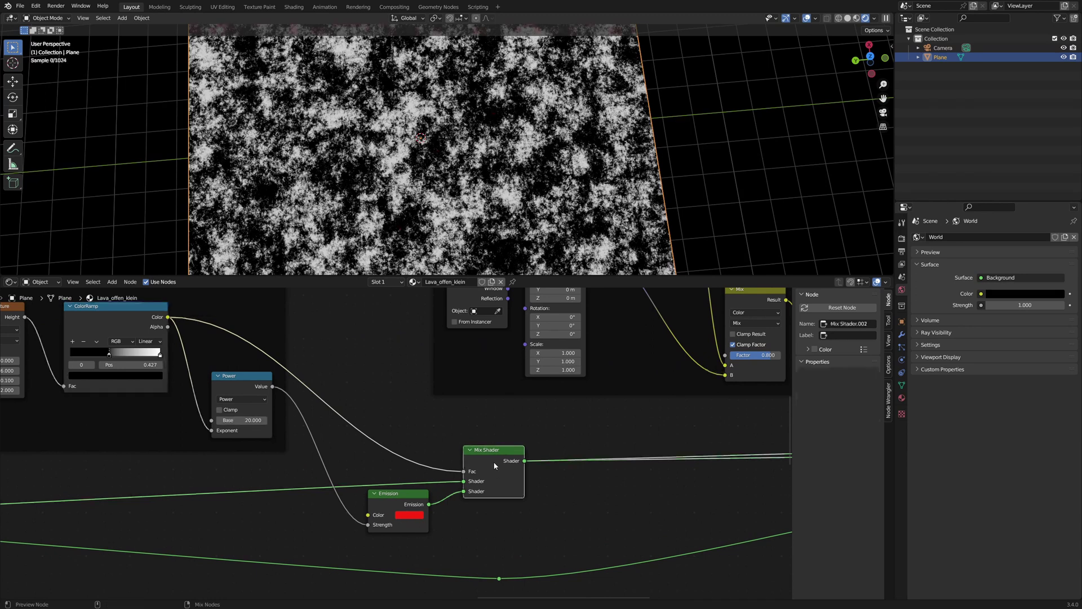
Step: Preview the final Mix Shader, driven by the Cracks ColorRamp, through the Material Output
{"action": "scroll", "coordinate": [569, 494], "scroll_direction": "down", "scroll_amount": 2}
{"action": "scroll", "coordinate": [647, 469], "scroll_direction": "down", "scroll_amount": 5, "text": "ctrl"}
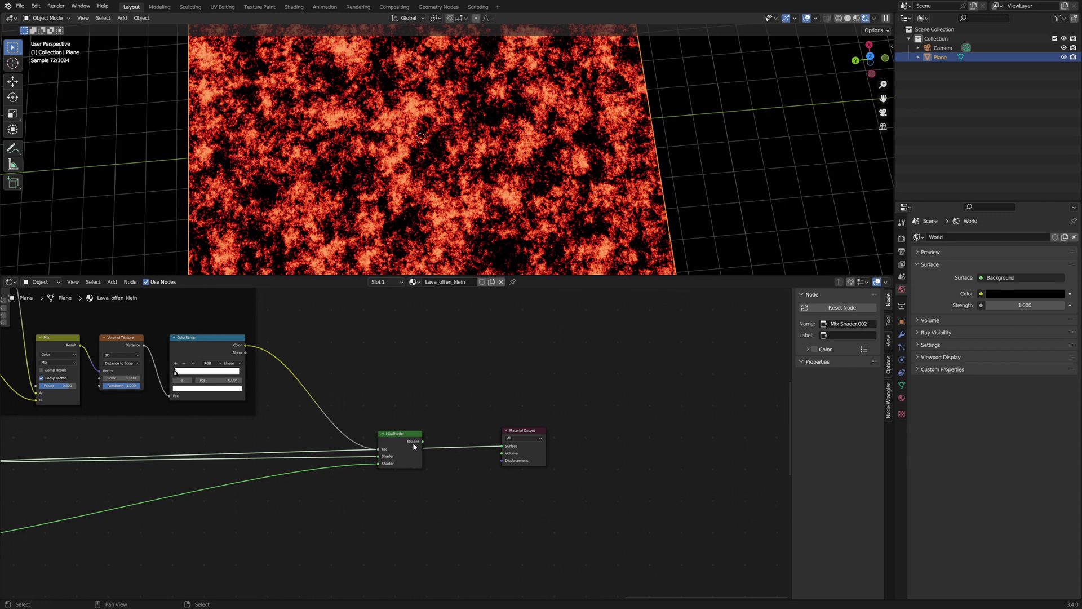
{"action": "left_click", "coordinate": [408, 442], "text": "ctrl+shift"}
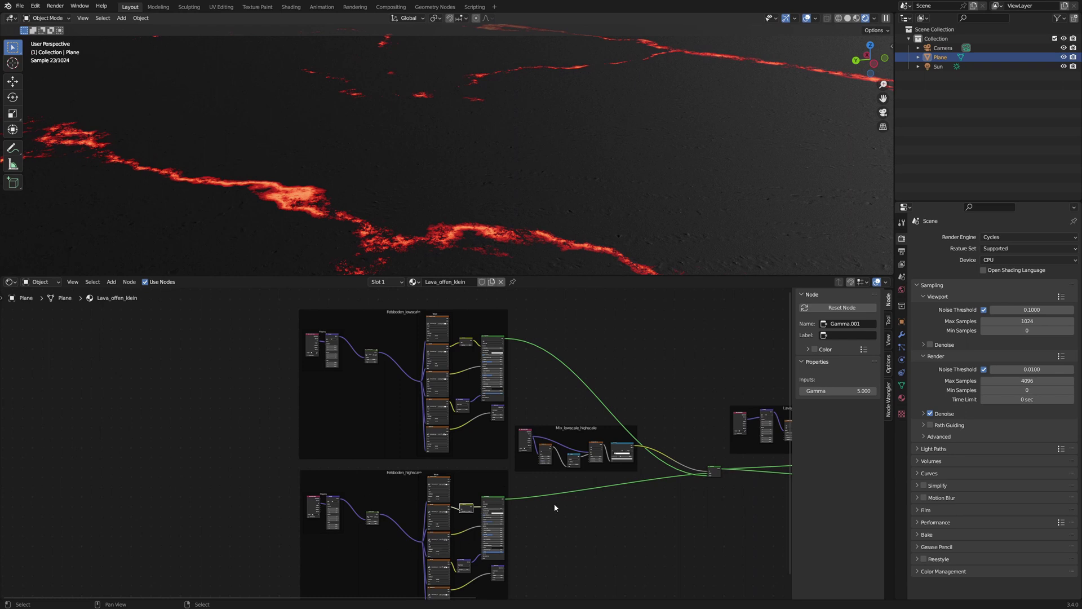
Step: Mute the Gamma node after the base color texture in the Felsboden_highscale frame for comparison and unmute it
{"action": "scroll", "coordinate": [554, 503], "scroll_direction": "up", "scroll_amount": 5}
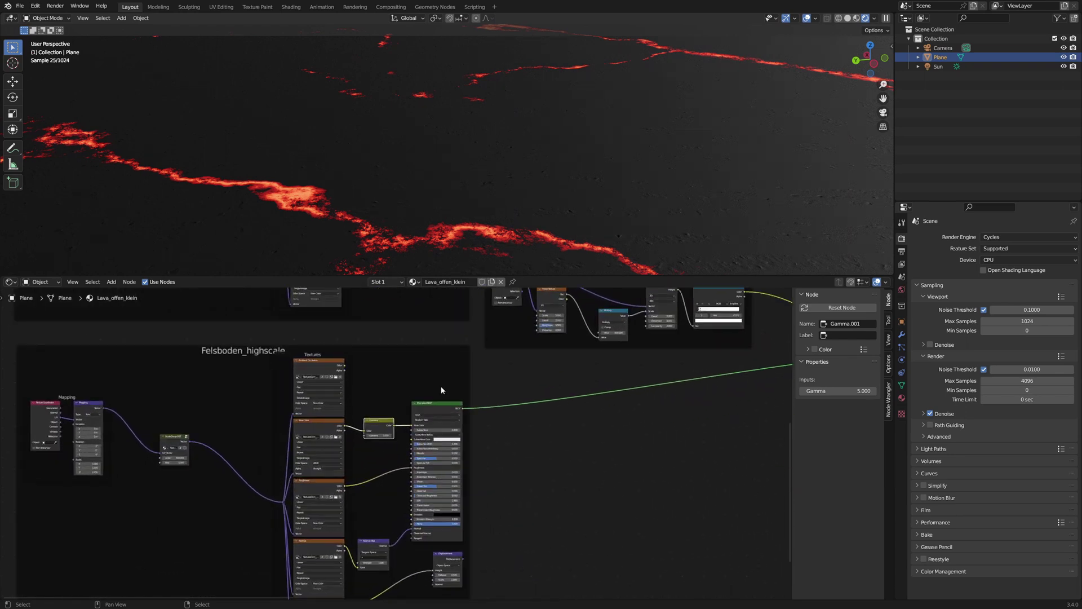
{"action": "scroll", "coordinate": [395, 413], "scroll_direction": "up", "scroll_amount": 2}
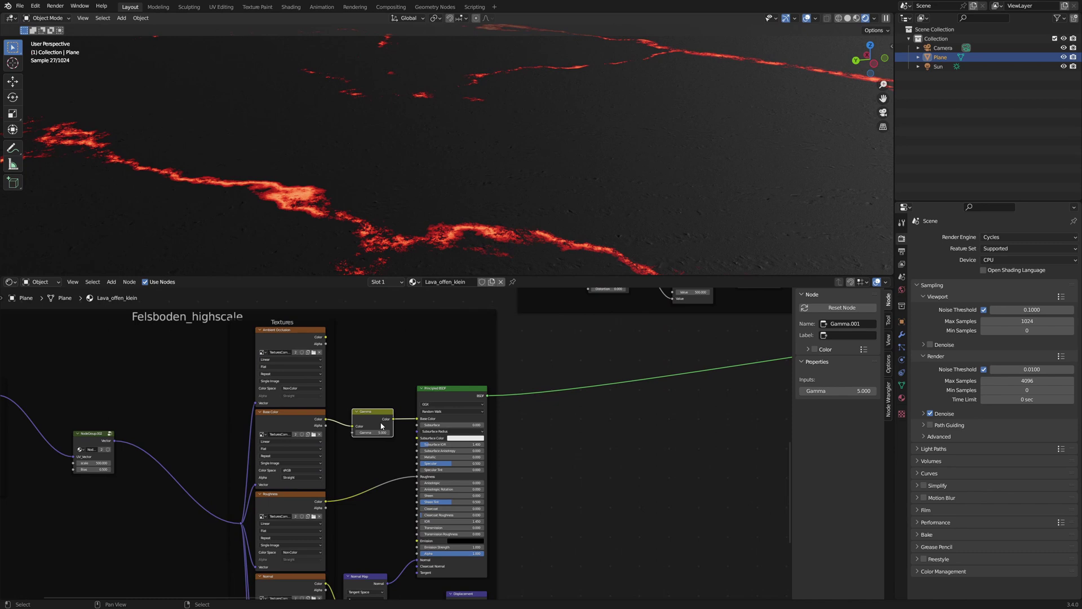
{"action": "scroll", "coordinate": [381, 425], "scroll_direction": "up", "scroll_amount": 1}
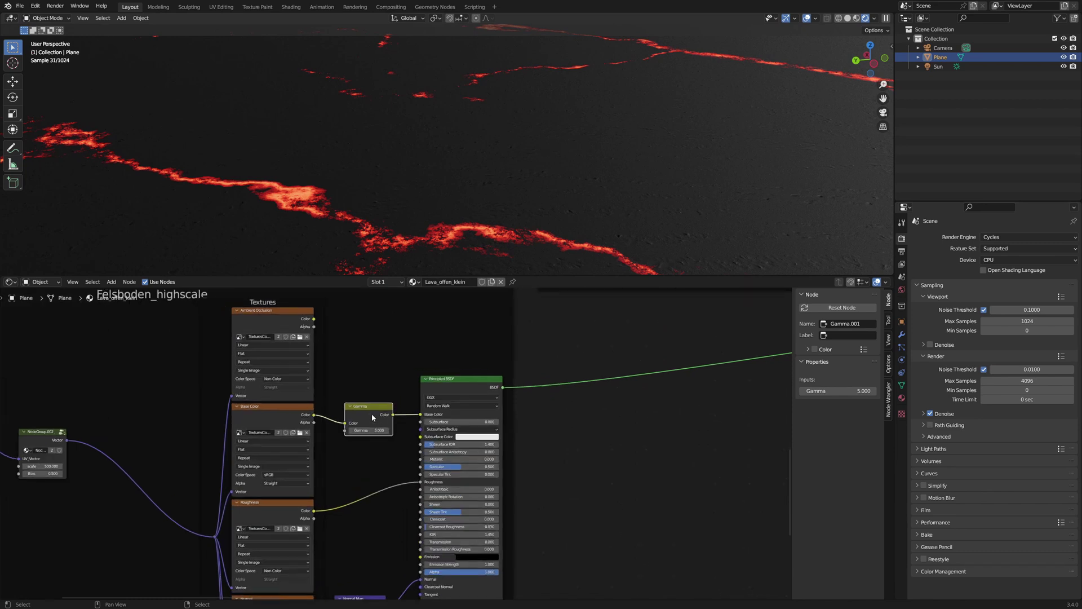
{"action": "key", "text": "m"}
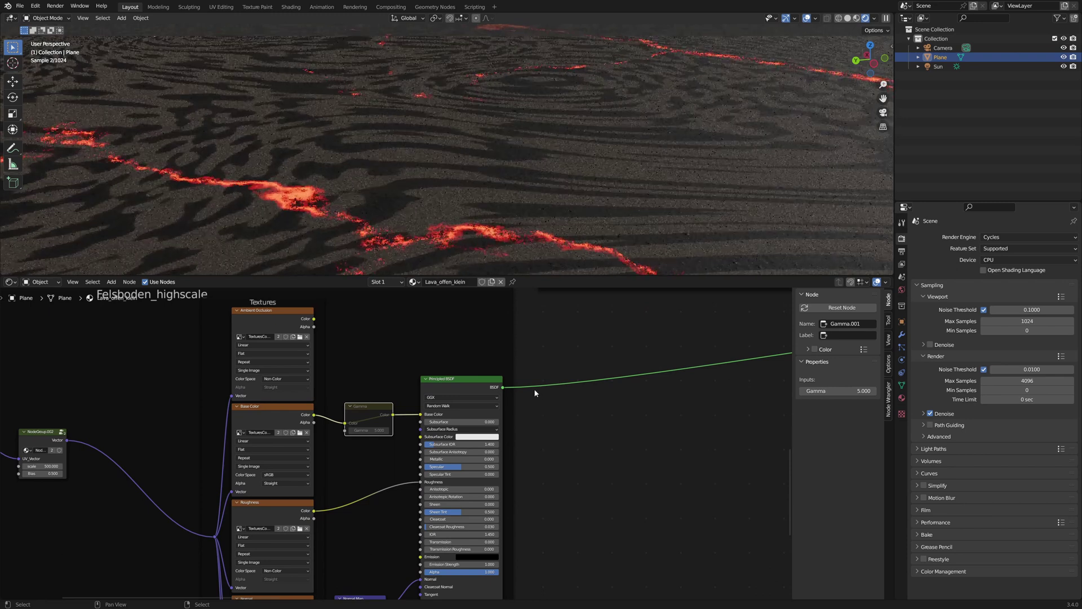
{"action": "scroll", "coordinate": [561, 430], "scroll_direction": "down", "scroll_amount": 2}
{"action": "key", "text": "m"}
{"action": "scroll", "coordinate": [560, 499], "scroll_direction": "up", "scroll_amount": 2}
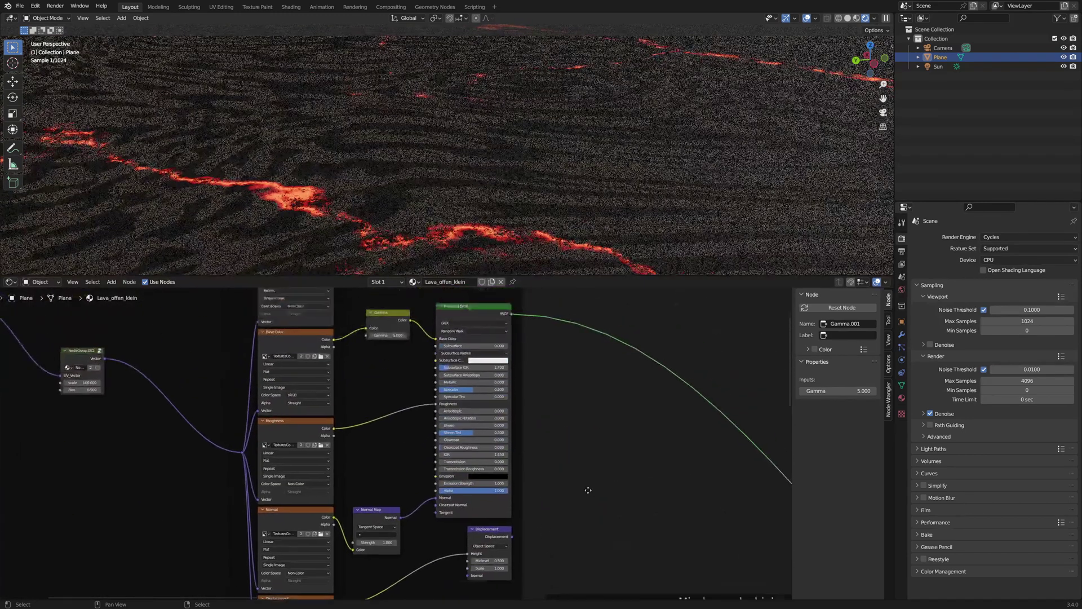
{"action": "key", "text": "m"}
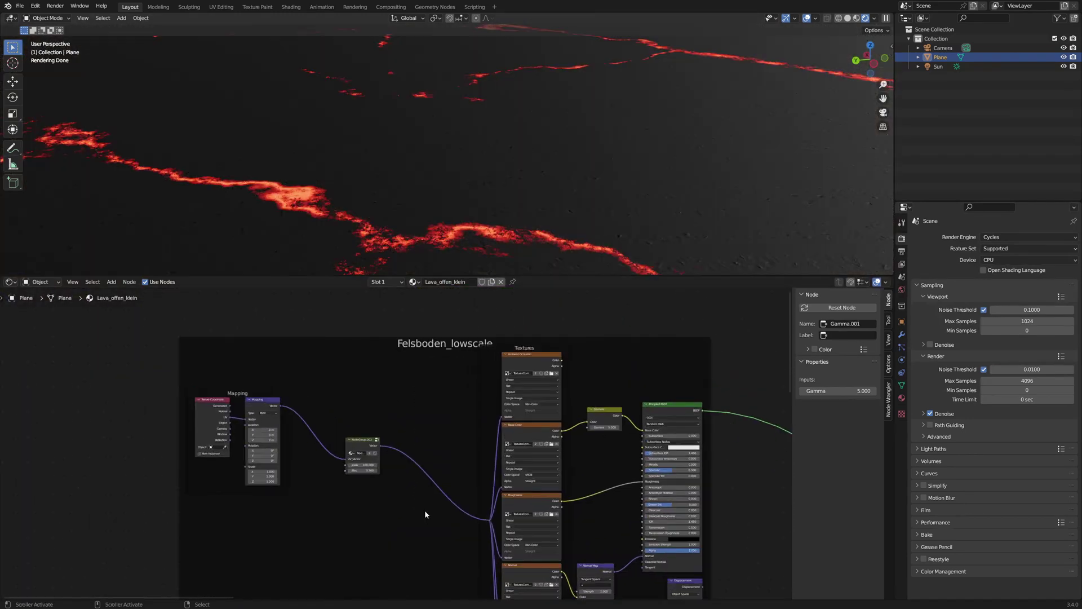
Step: Examine the node group with scale and bias in the Felsboden_lowscale frame and toggle muting of that frame's Gamma node
{"action": "scroll", "coordinate": [425, 510], "scroll_direction": "up", "scroll_amount": 5}
{"action": "middle_click_drag", "start_coordinate": [407, 494], "coordinate": [458, 474]}
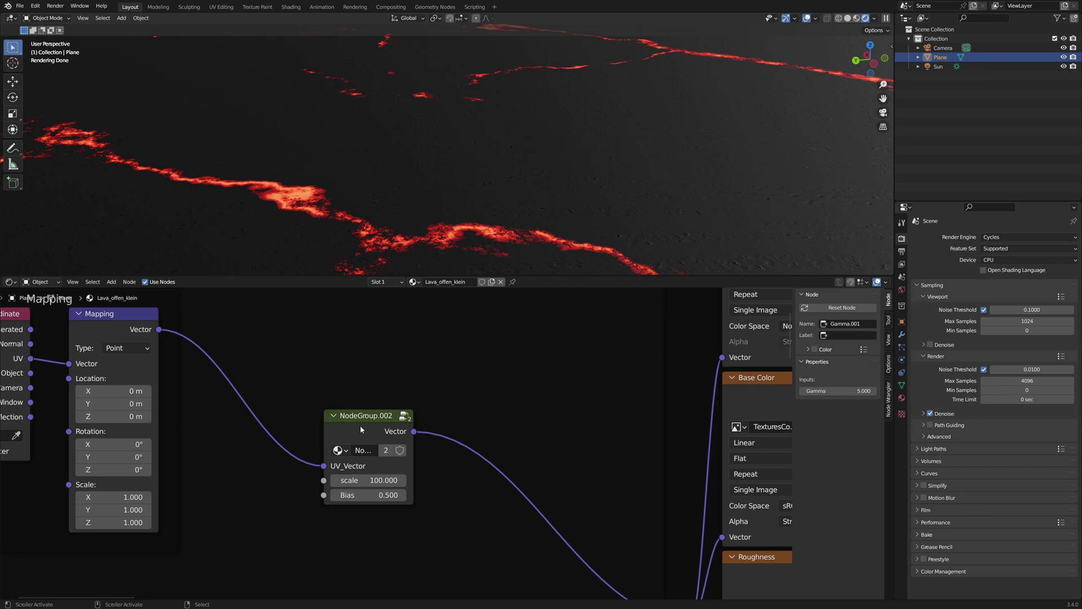
{"action": "scroll", "coordinate": [361, 429], "scroll_direction": "down", "scroll_amount": 8}
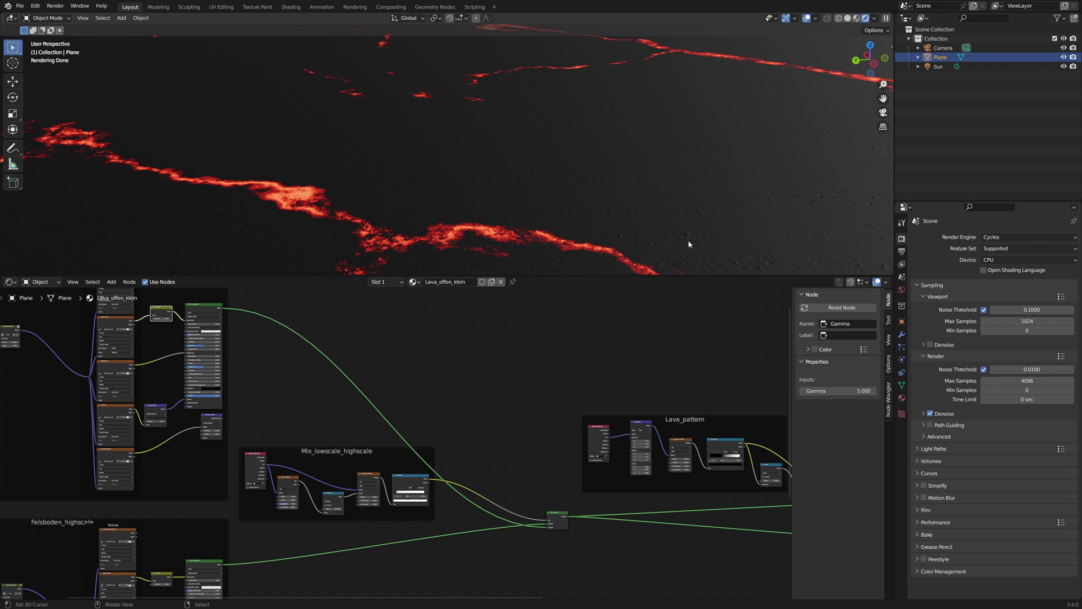
{"action": "key", "text": "m"}
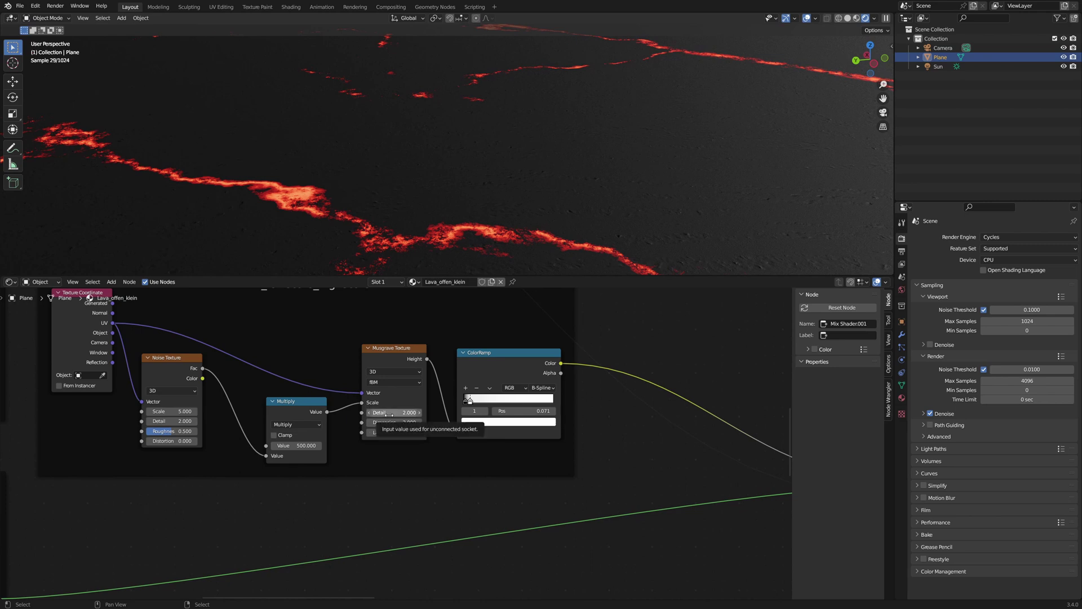
Step: Preview the ColorRamp of the Mix_lowscale_highscale frame on the plane
{"action": "left_click", "coordinate": [525, 399], "text": "ctrl+shift"}
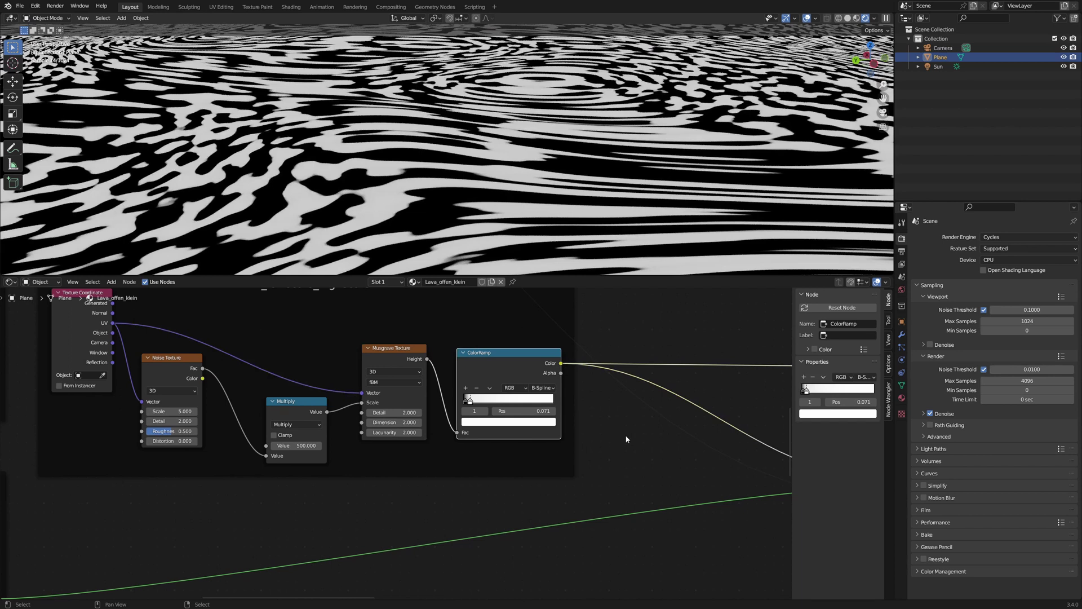